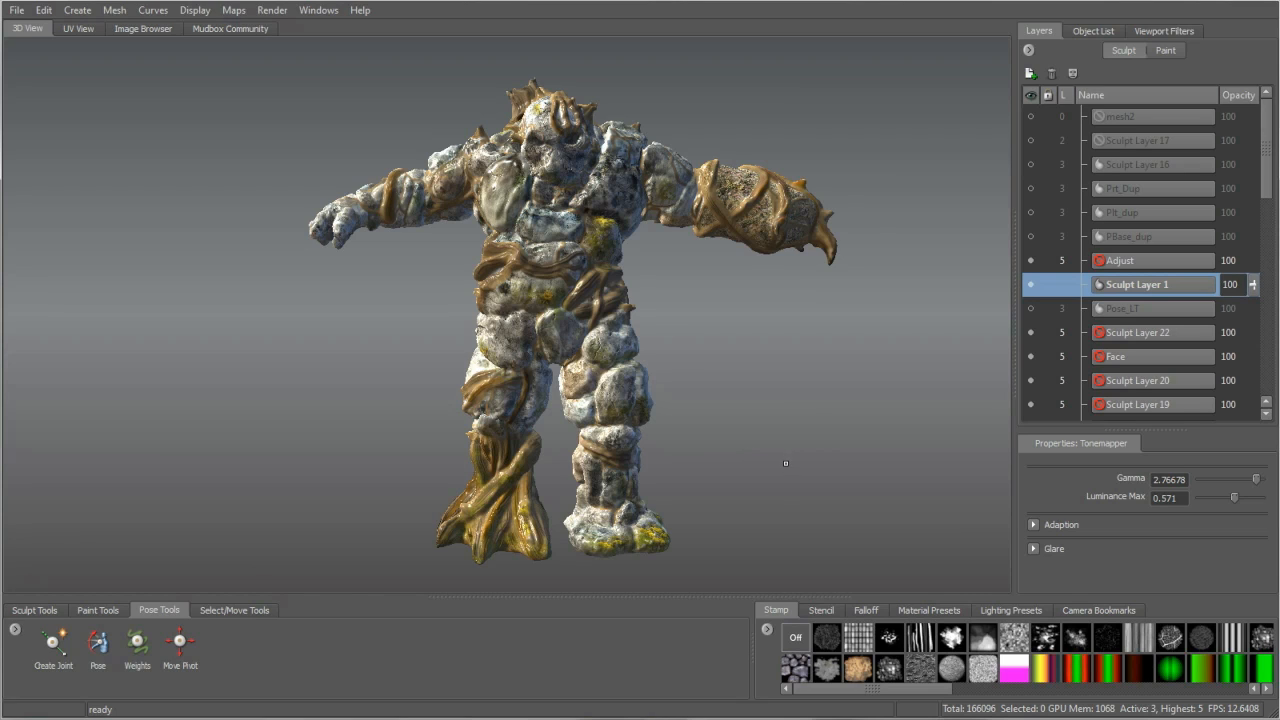
- Create a joint at the hip of the rocky leg and move its pivot slightly upward
click(54, 645)
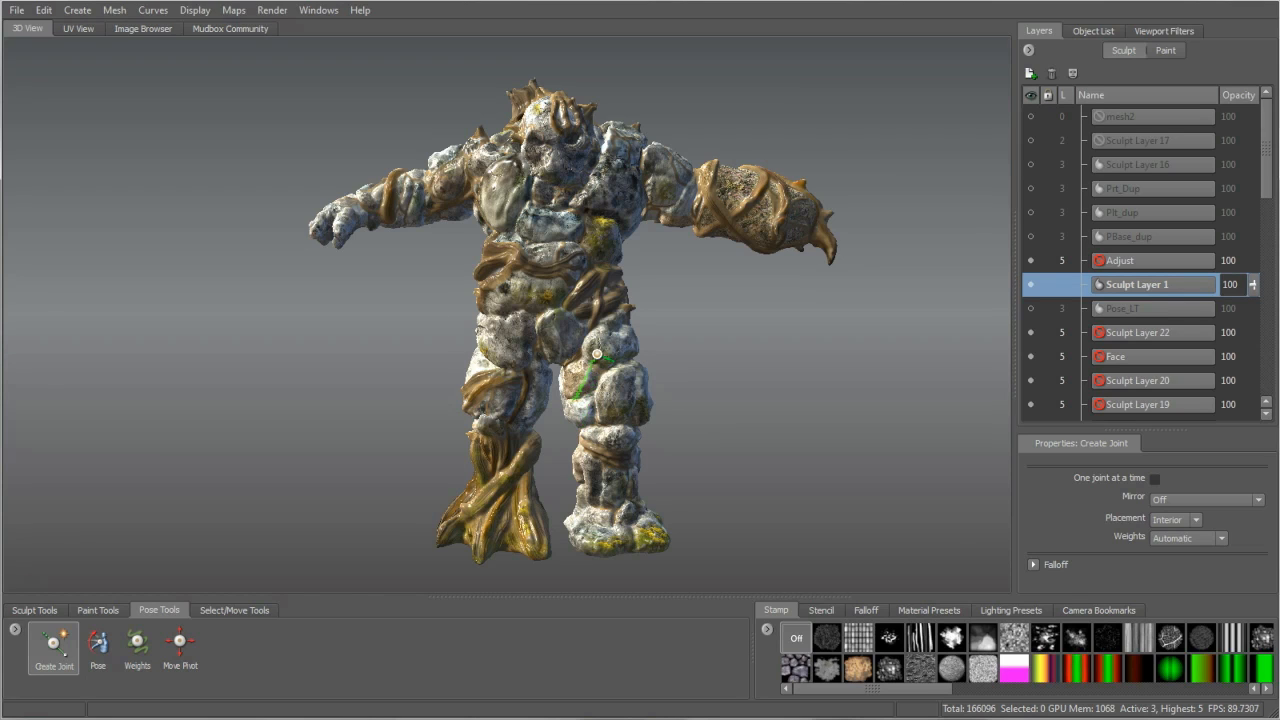
click(596, 353)
click(597, 354)
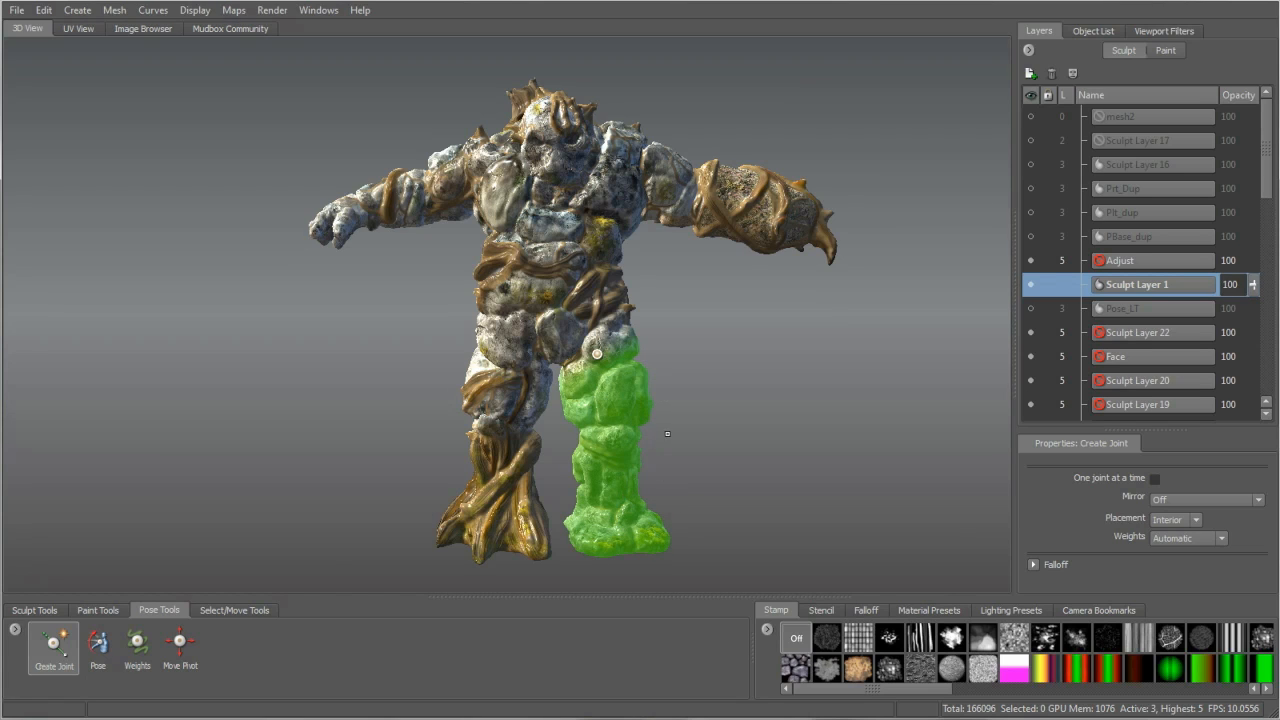
click(180, 645)
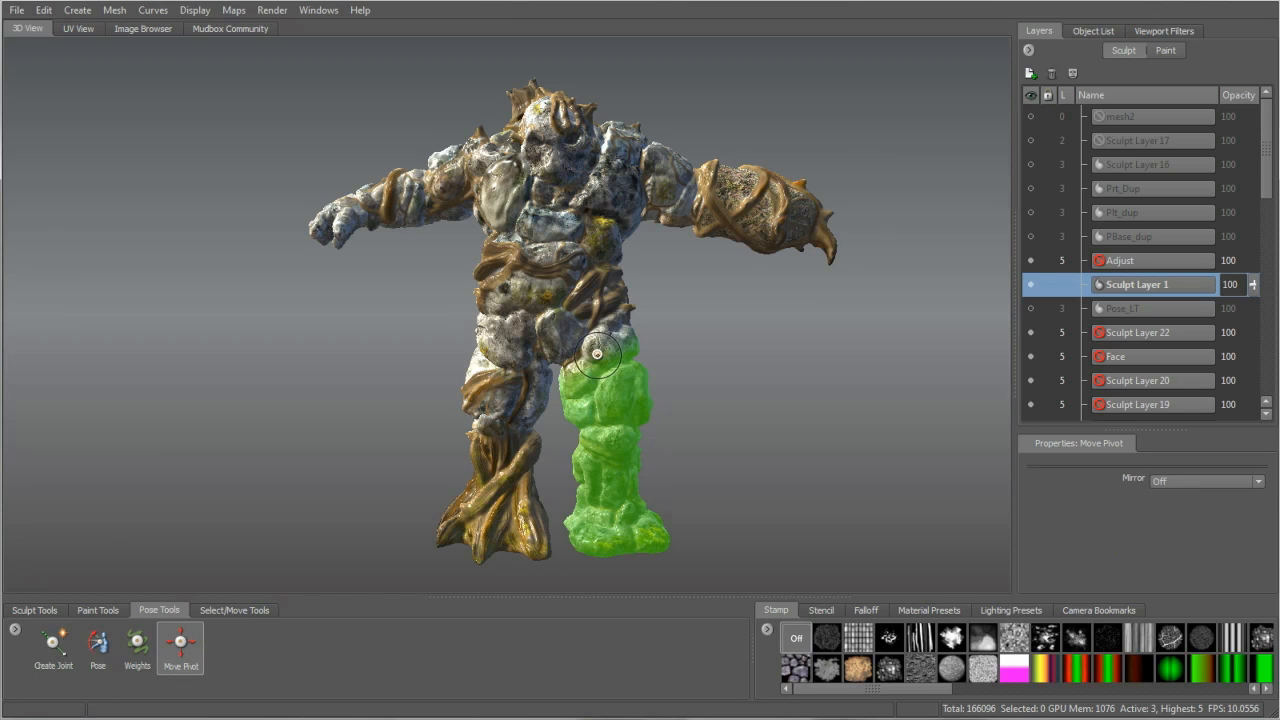
mouse_move(597, 354)
mouse_down()
mouse_move(591, 324)
mouse_move(594, 346)
mouse_up()
- Try posing the rocky leg about its hip joint with the Pose tool in the front view
click(98, 645)
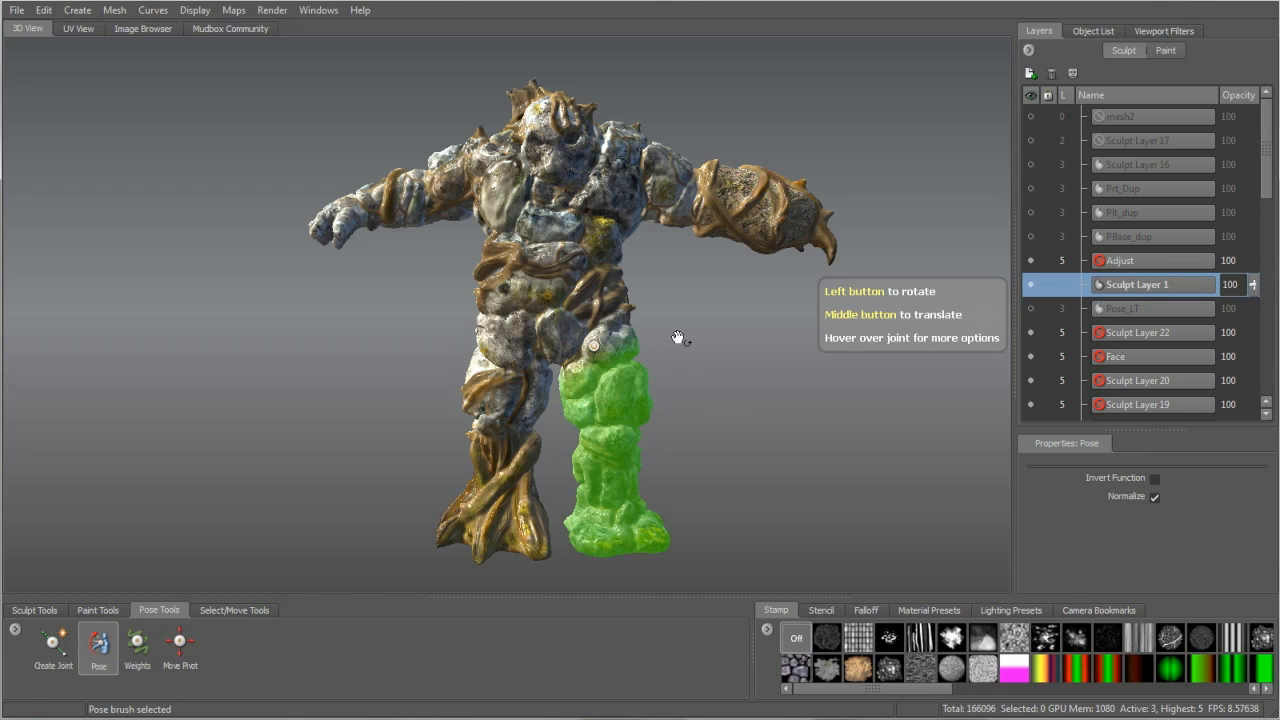
mouse_move(595, 346)
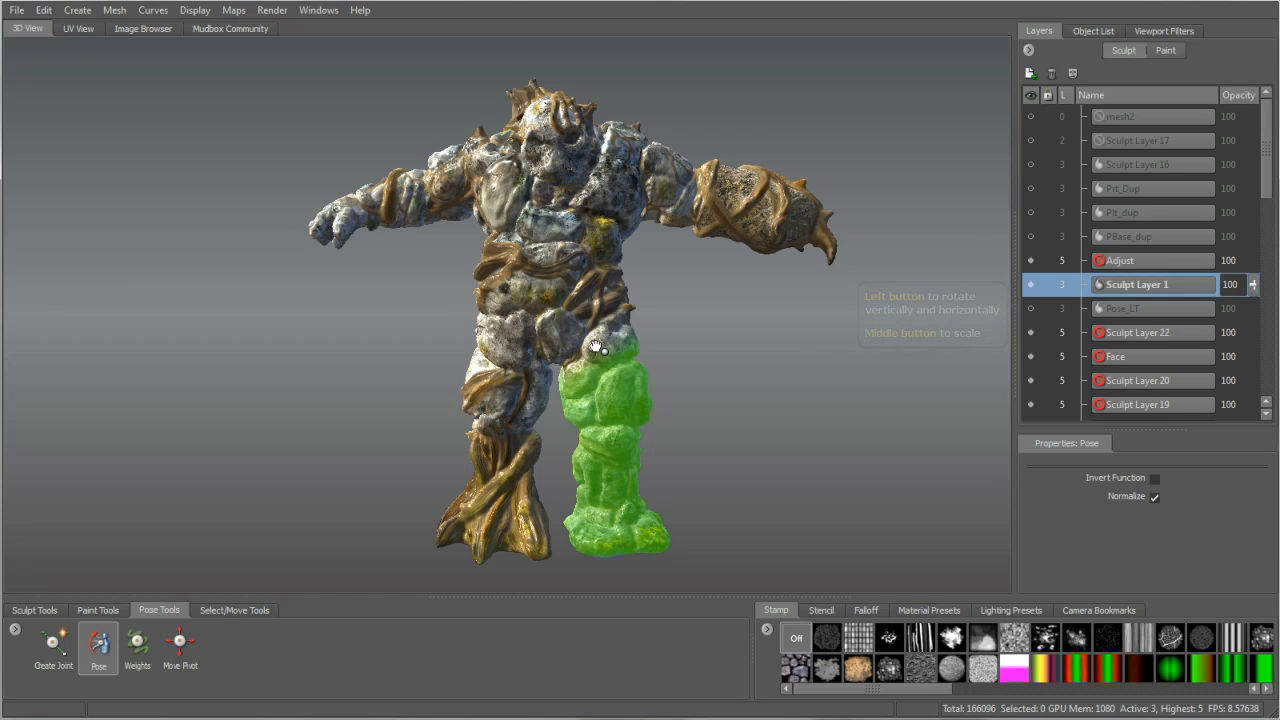
mouse_move(596, 347)
mouse_down()
mouse_move(596, 385)
mouse_move(596, 343)
mouse_move(616, 345)
mouse_move(600, 349)
mouse_up()
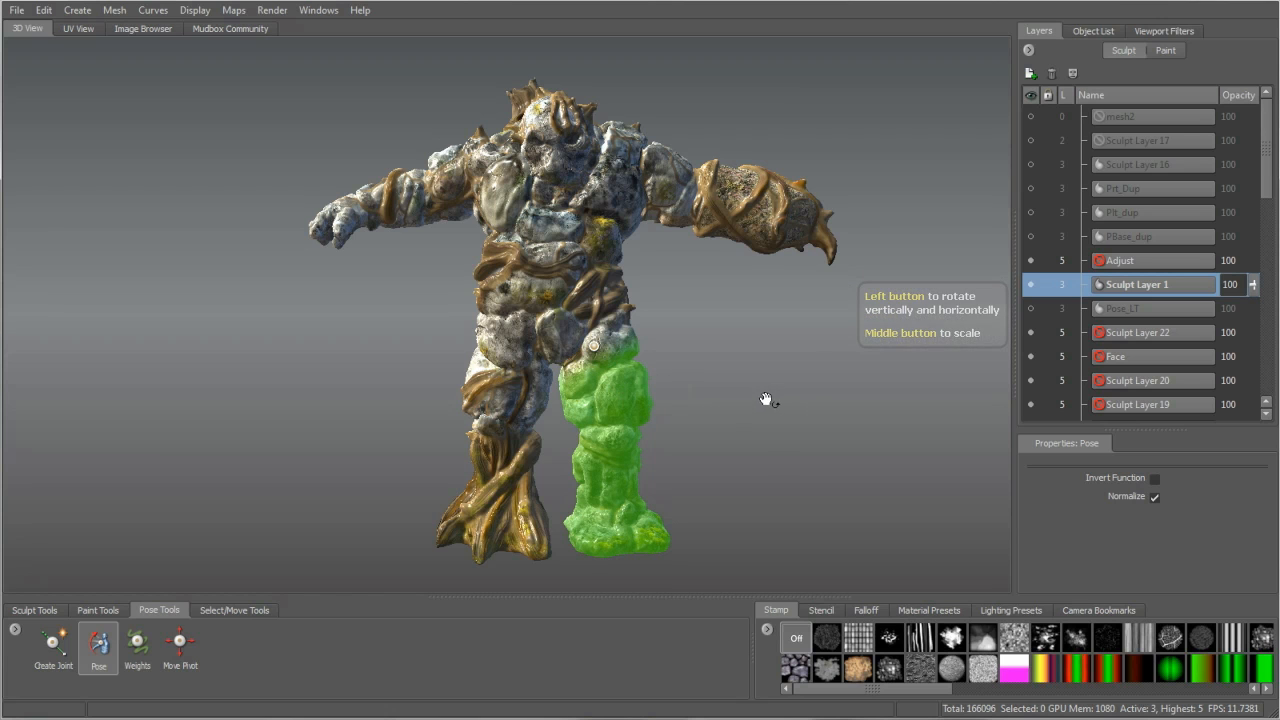
mouse_move(795, 395)
mouse_down()
mouse_move(814, 349)
mouse_move(806, 374)
mouse_move(774, 383)
mouse_up()
- Try rotating the rocky leg about its hip joint while viewing the figure from below and from the side
alt+drag(794, 451, 769, 264)
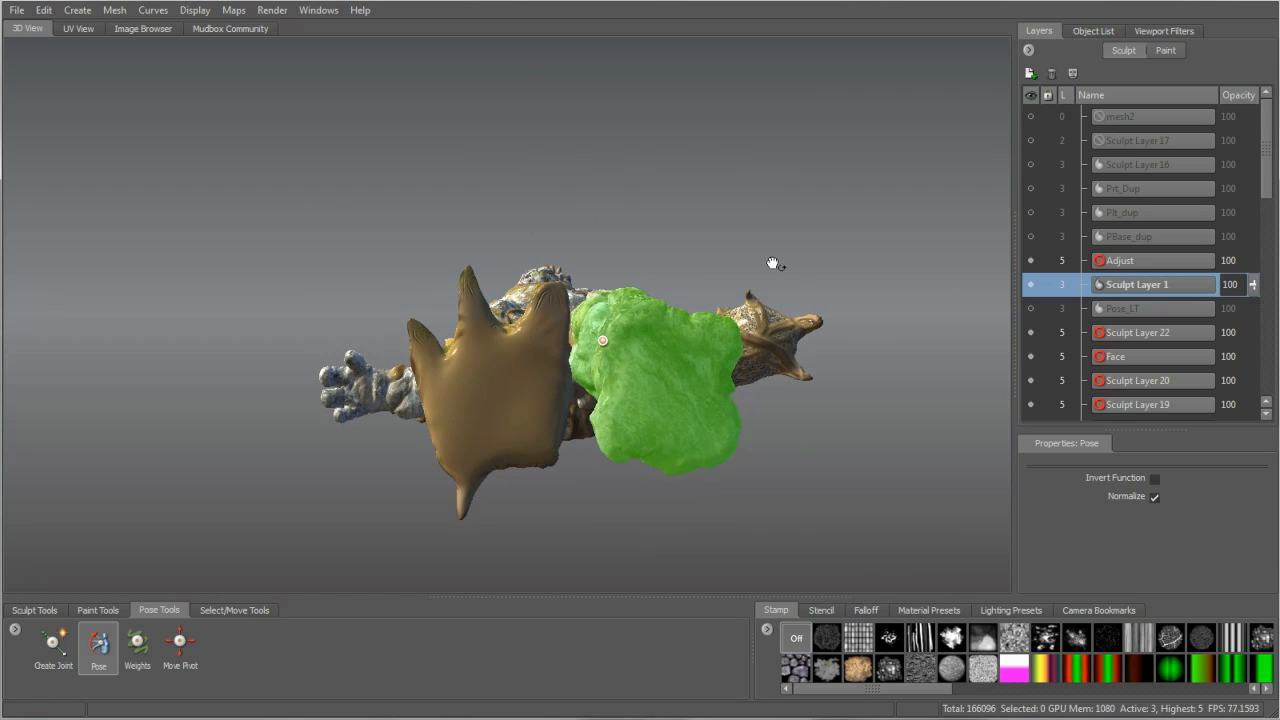
alt+drag(776, 350, 674, 420)
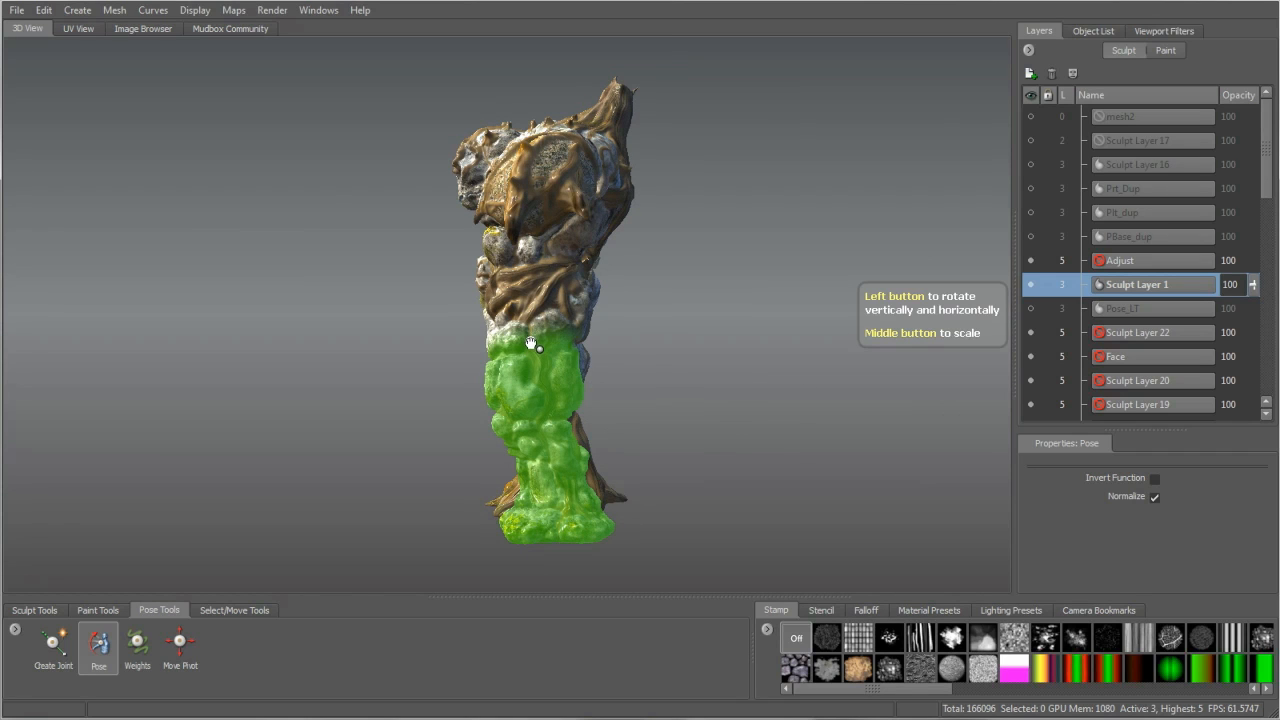
mouse_move(531, 344)
mouse_down()
mouse_move(532, 372)
mouse_move(532, 330)
mouse_move(539, 356)
mouse_up()
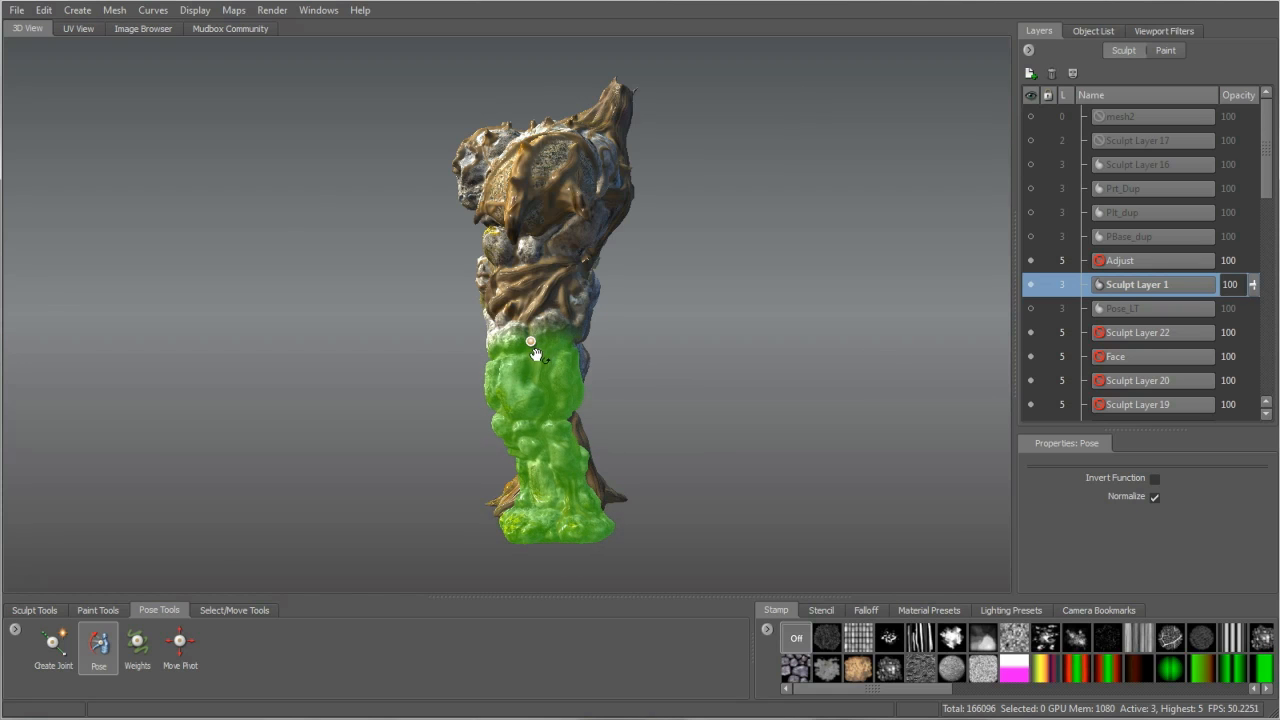
drag(752, 420, 674, 449)
alt+drag(449, 480, 674, 443)
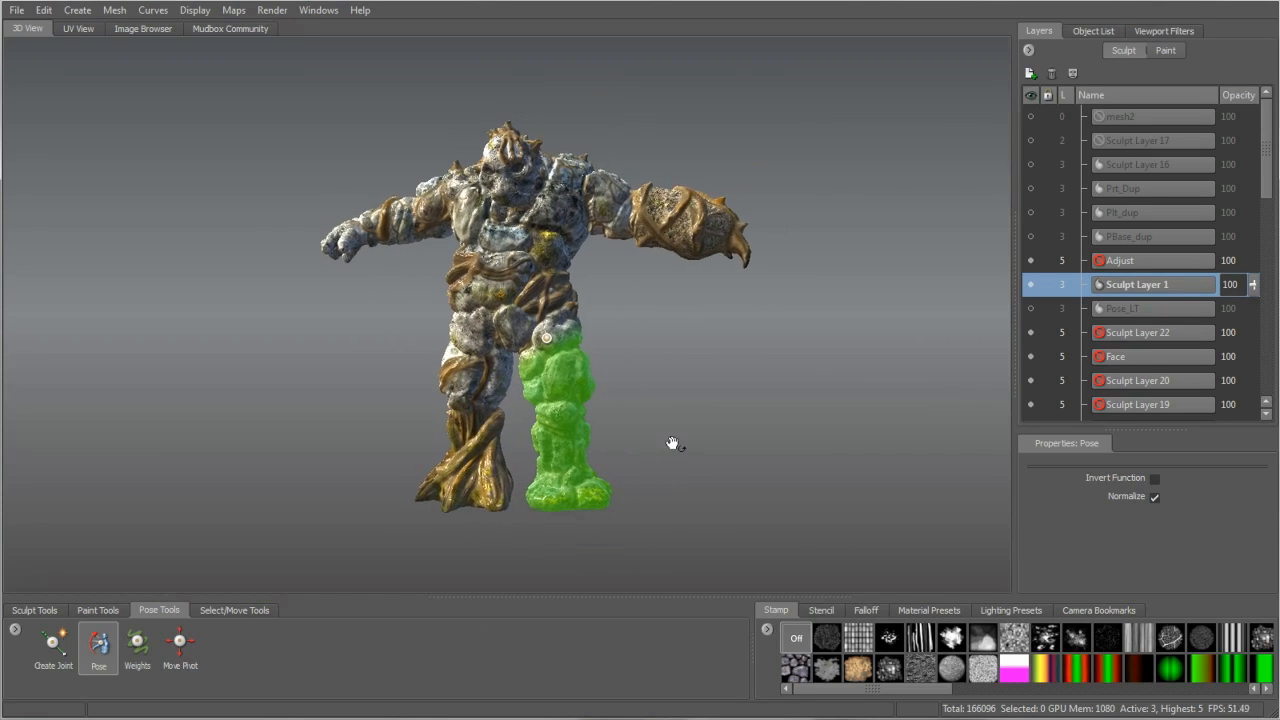
- Create a second joint at the knee of the rocky leg, controlling the lower leg and foot
alt+right_drag(674, 443, 706, 517)
alt+middle_drag(730, 511, 708, 492)
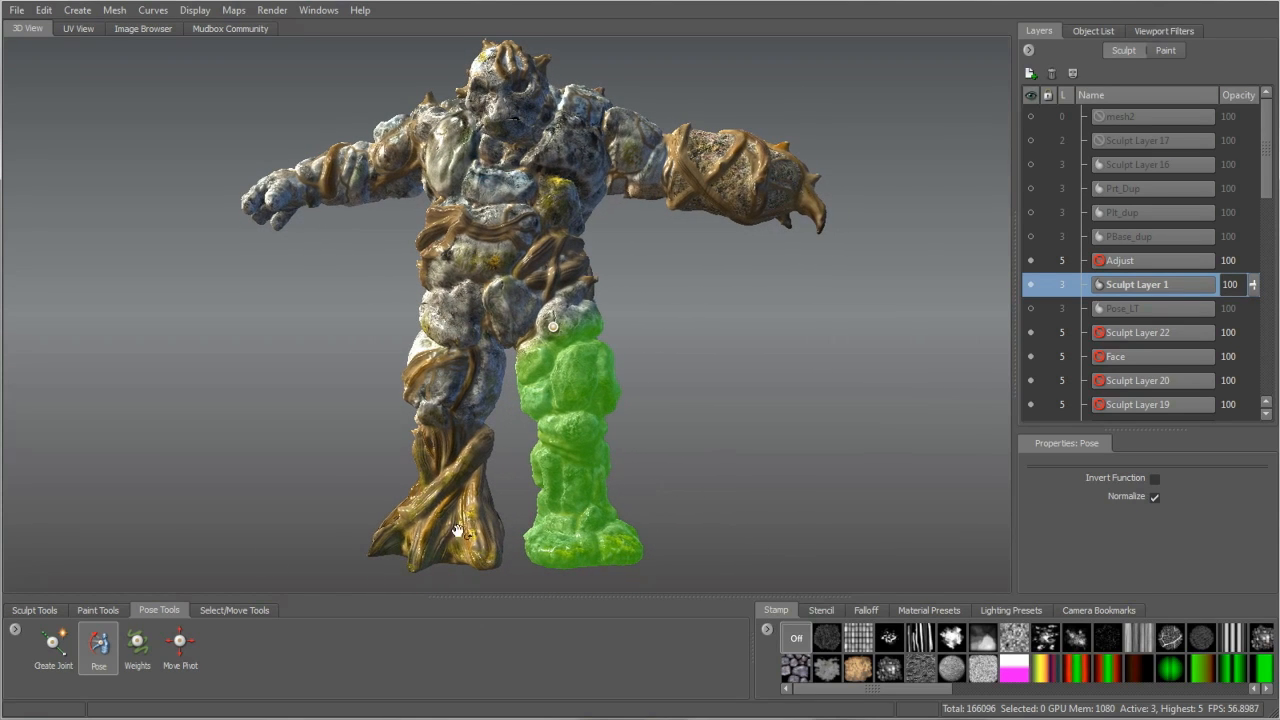
click(57, 649)
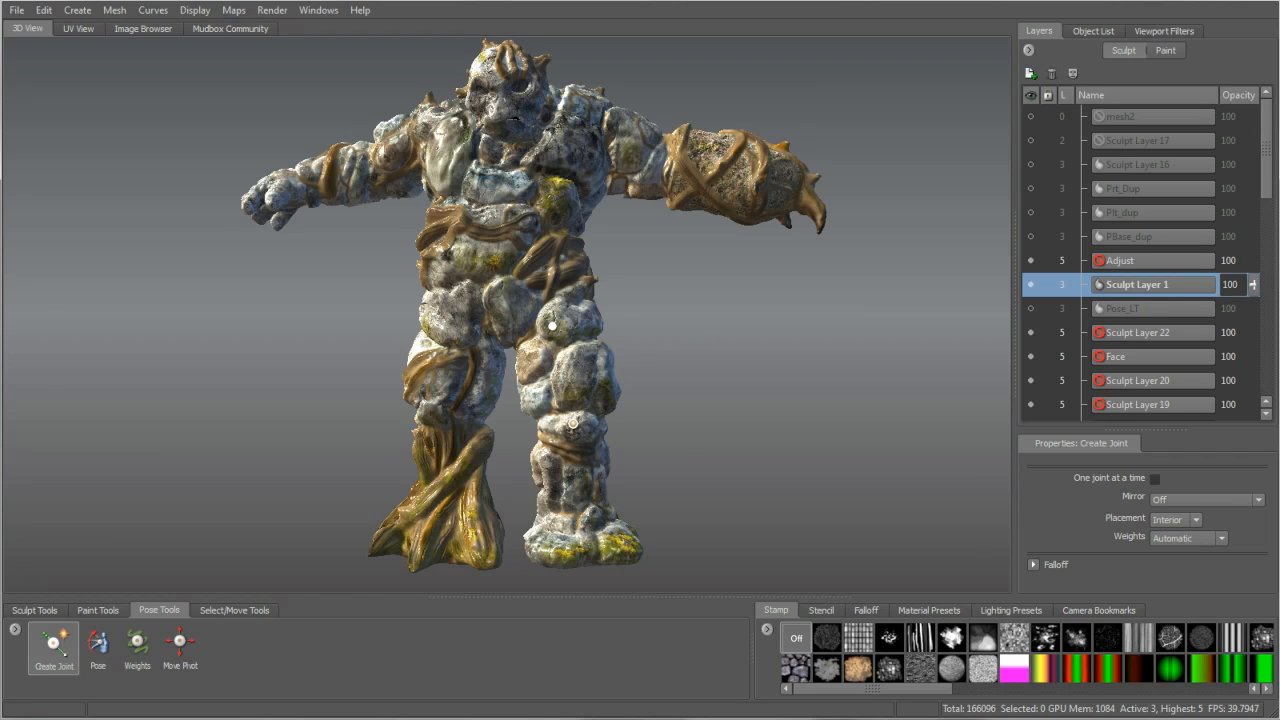
drag(576, 425, 577, 436)
drag(577, 436, 577, 437)
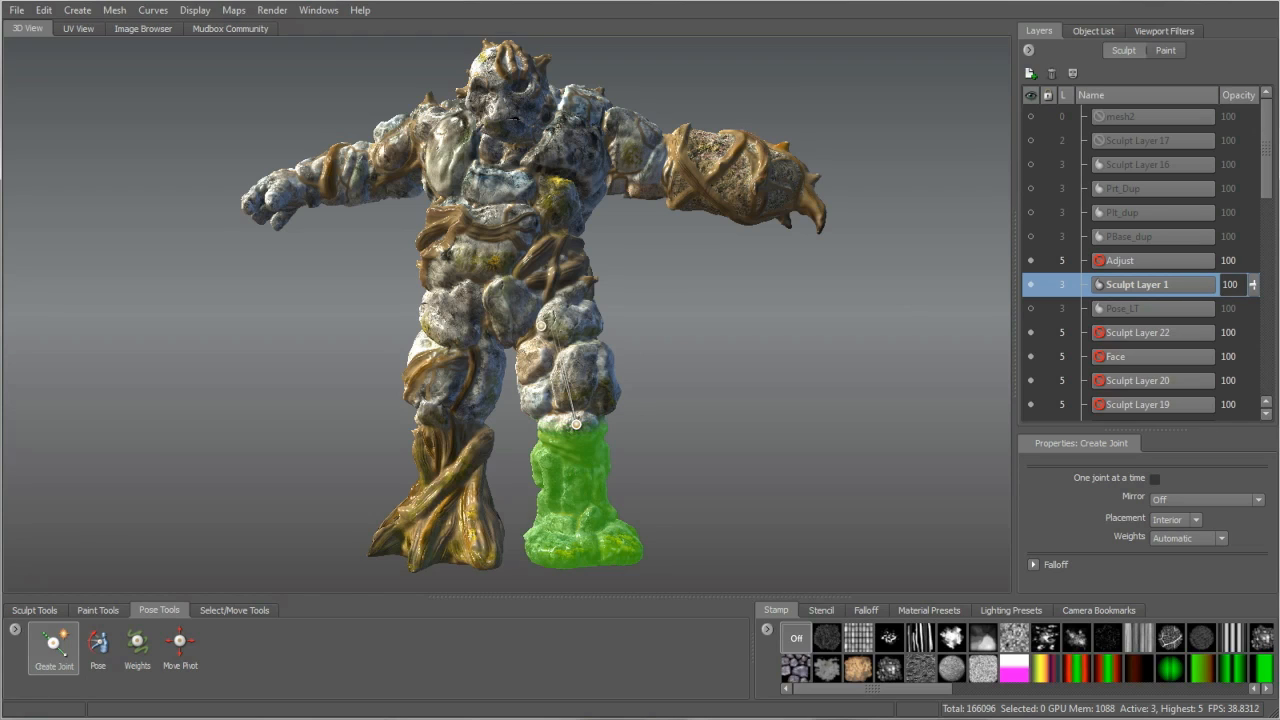
- Select the hip joint and the knee joint in turn with the Pose tool to compare their areas of influence
alt+right_drag(681, 384, 717, 460)
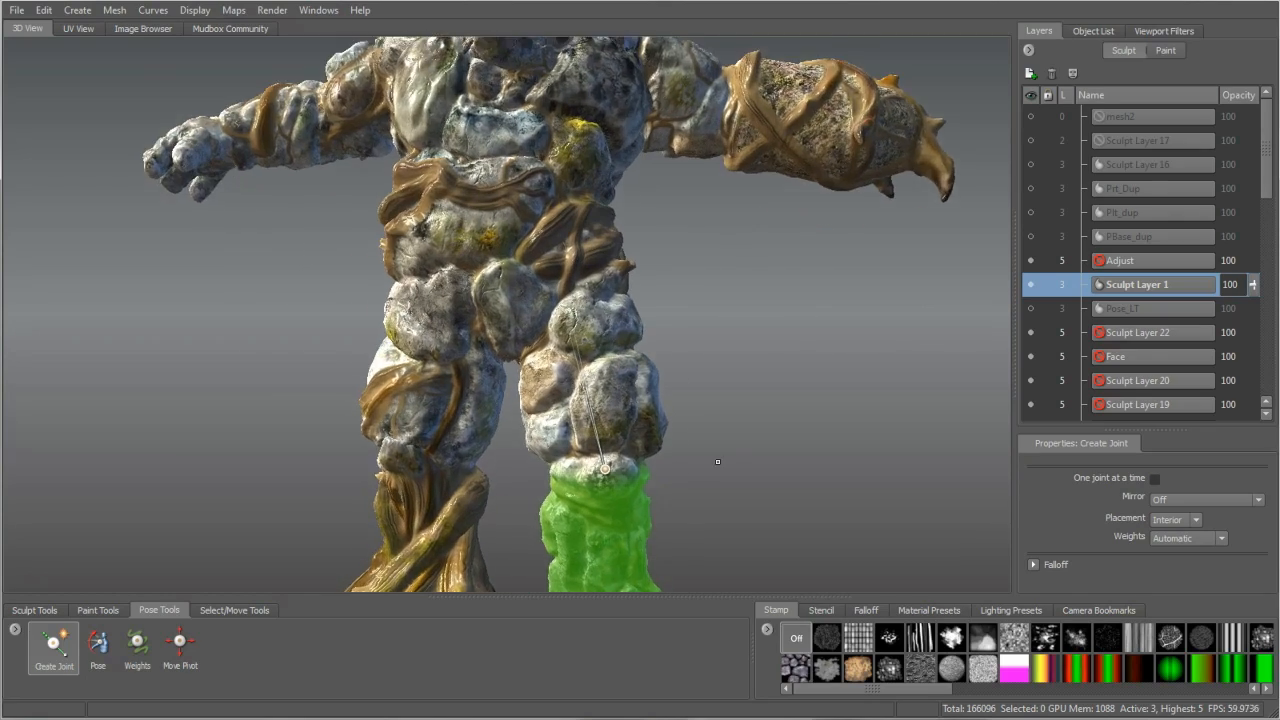
alt+middle_drag(717, 460, 722, 443)
alt+drag(722, 443, 678, 407)
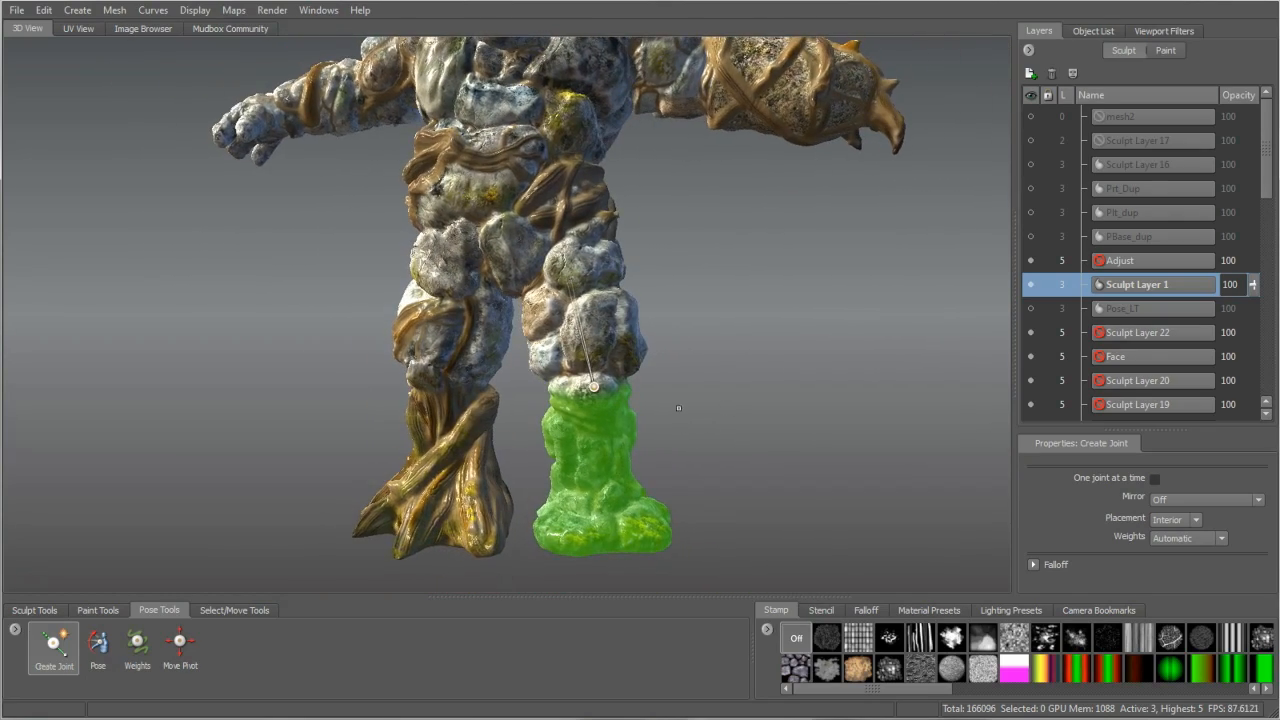
click(98, 645)
click(565, 265)
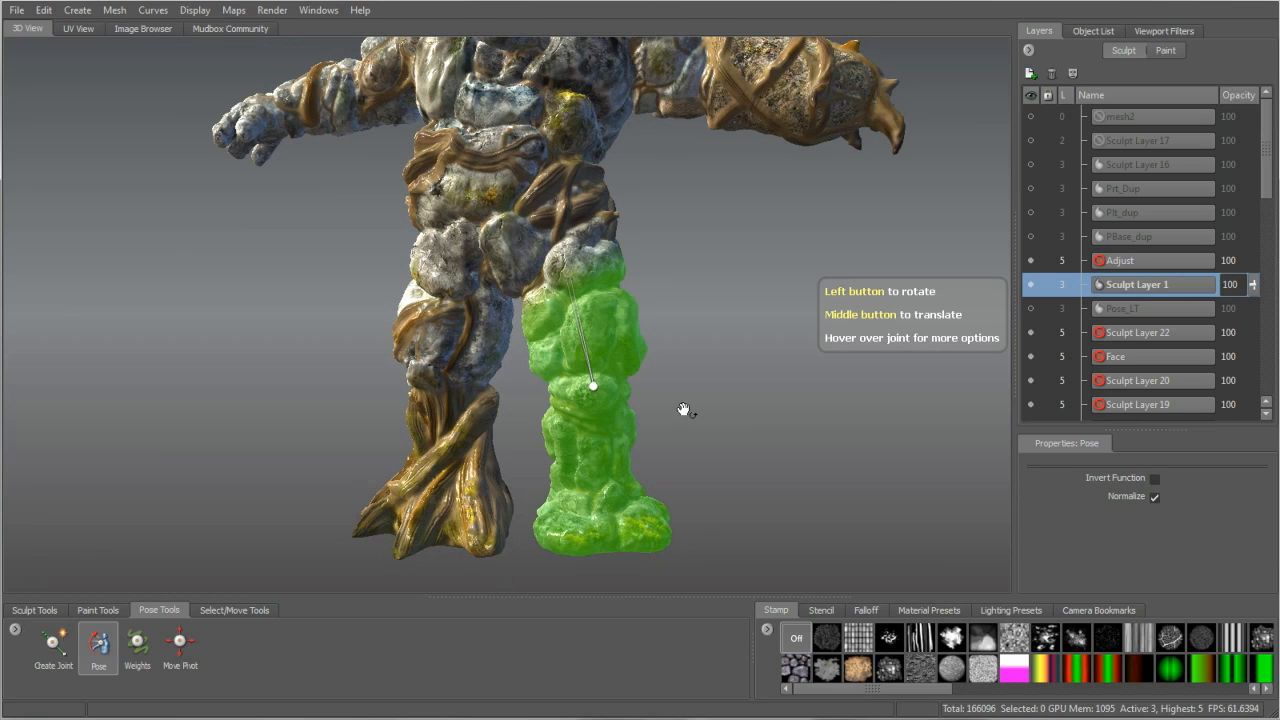
alt+drag(685, 410, 680, 371)
click(591, 388)
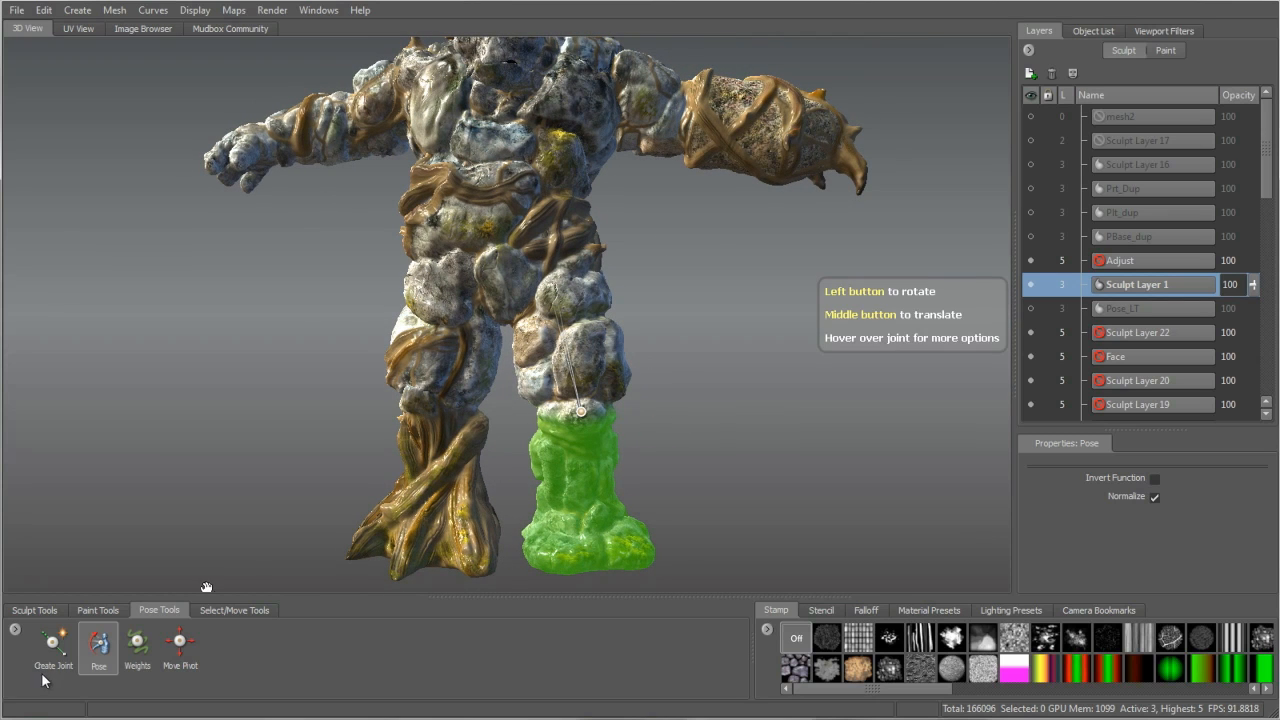
- Return to the Create Joint tool and inspect the joint hierarchy under Skeleton in the Object List
click(54, 645)
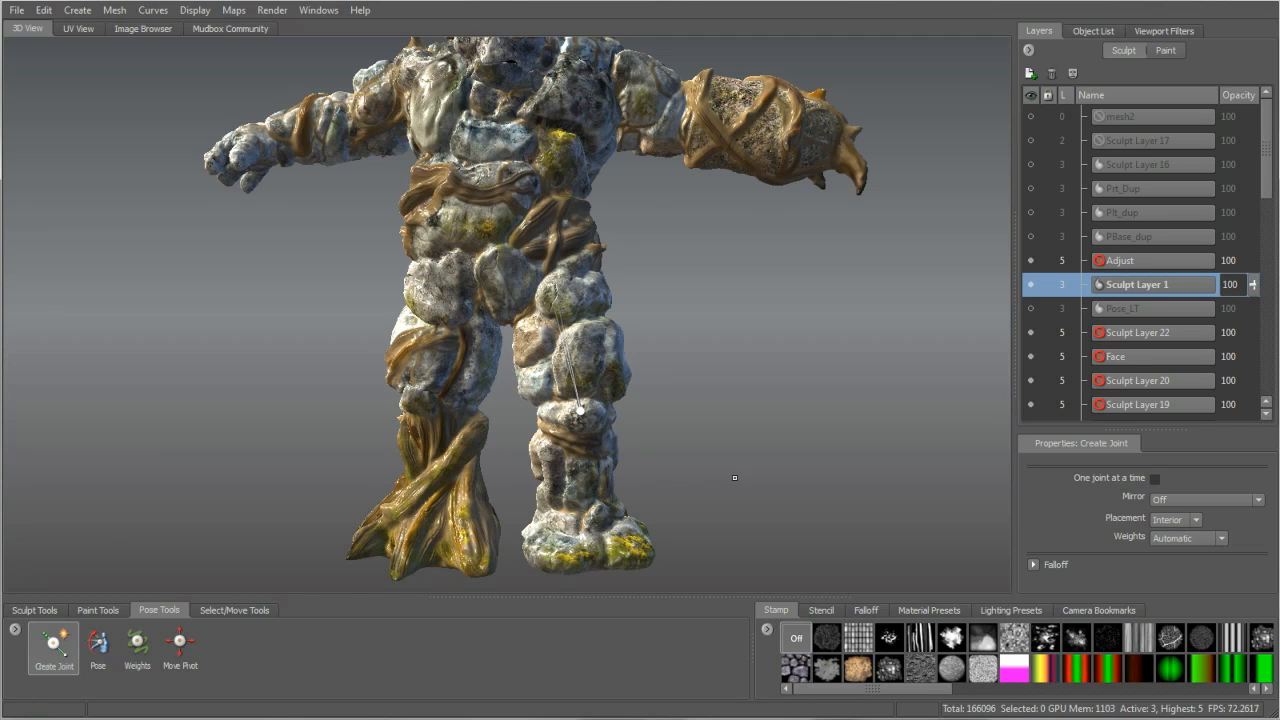
alt+drag(735, 478, 737, 477)
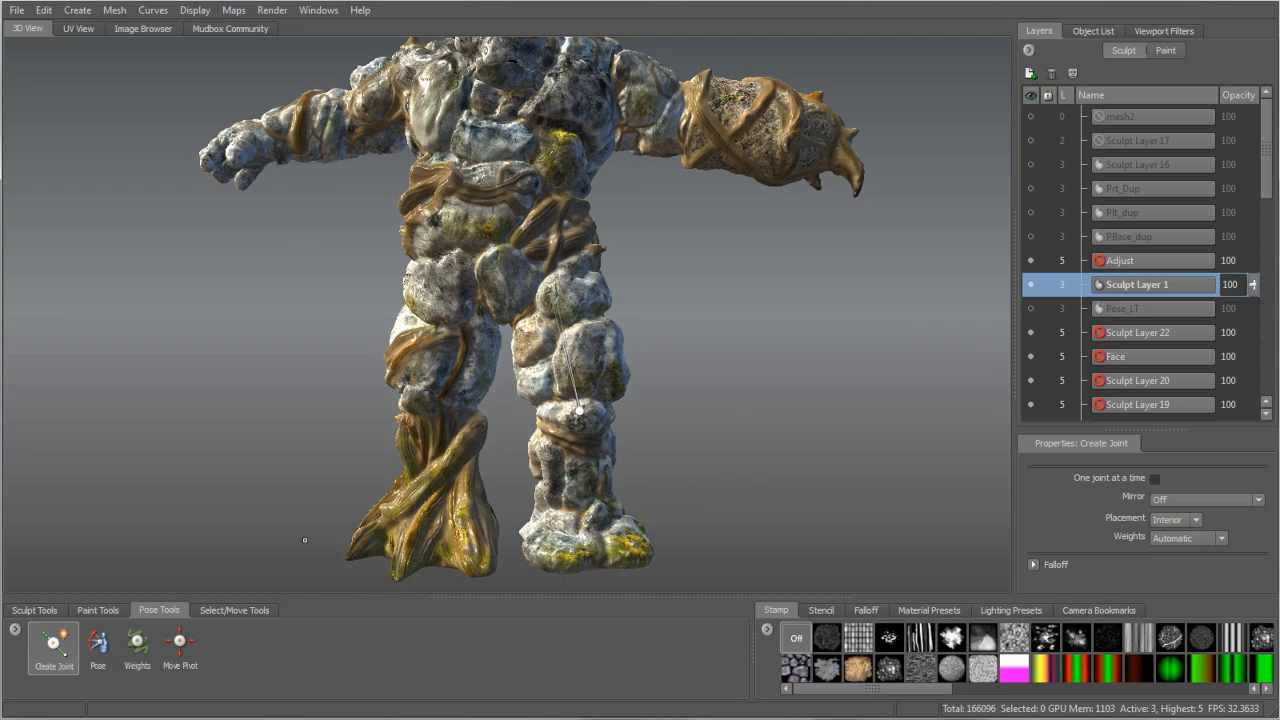
click(1094, 32)
scroll(1268, 240, down, 1)
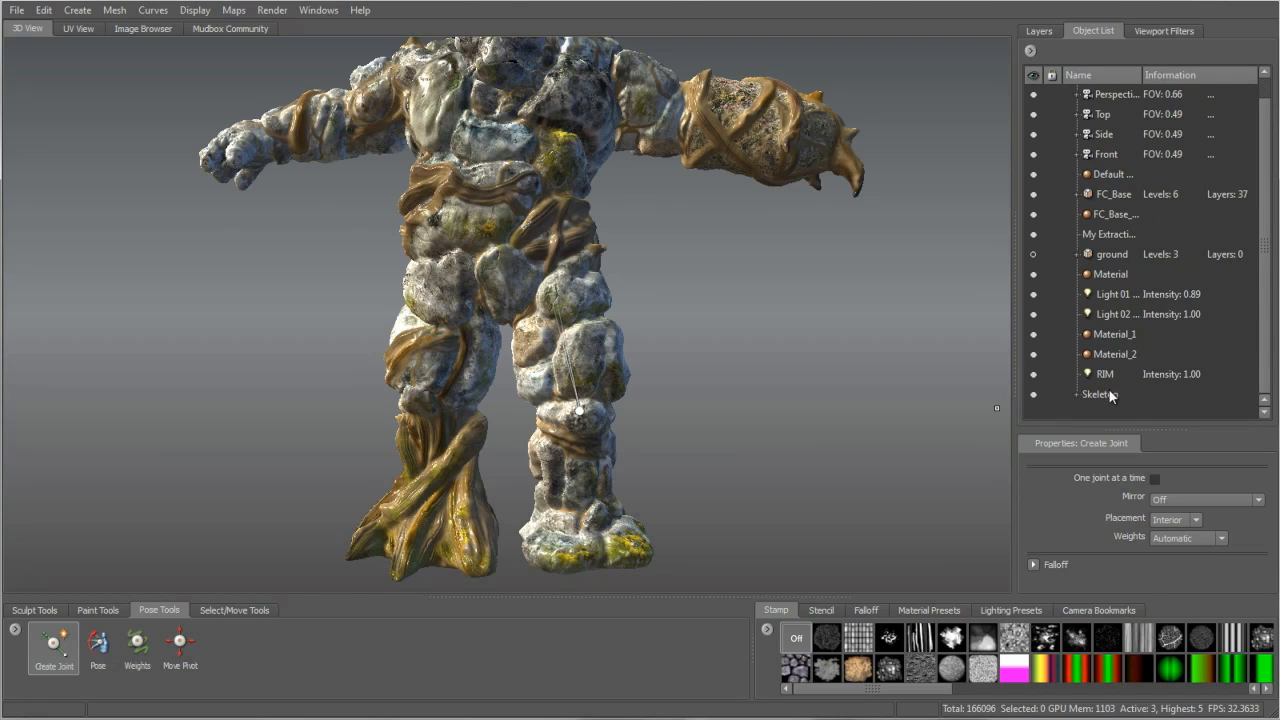
click(1077, 395)
scroll(1107, 403, down, 1)
scroll(1101, 383, down, 1)
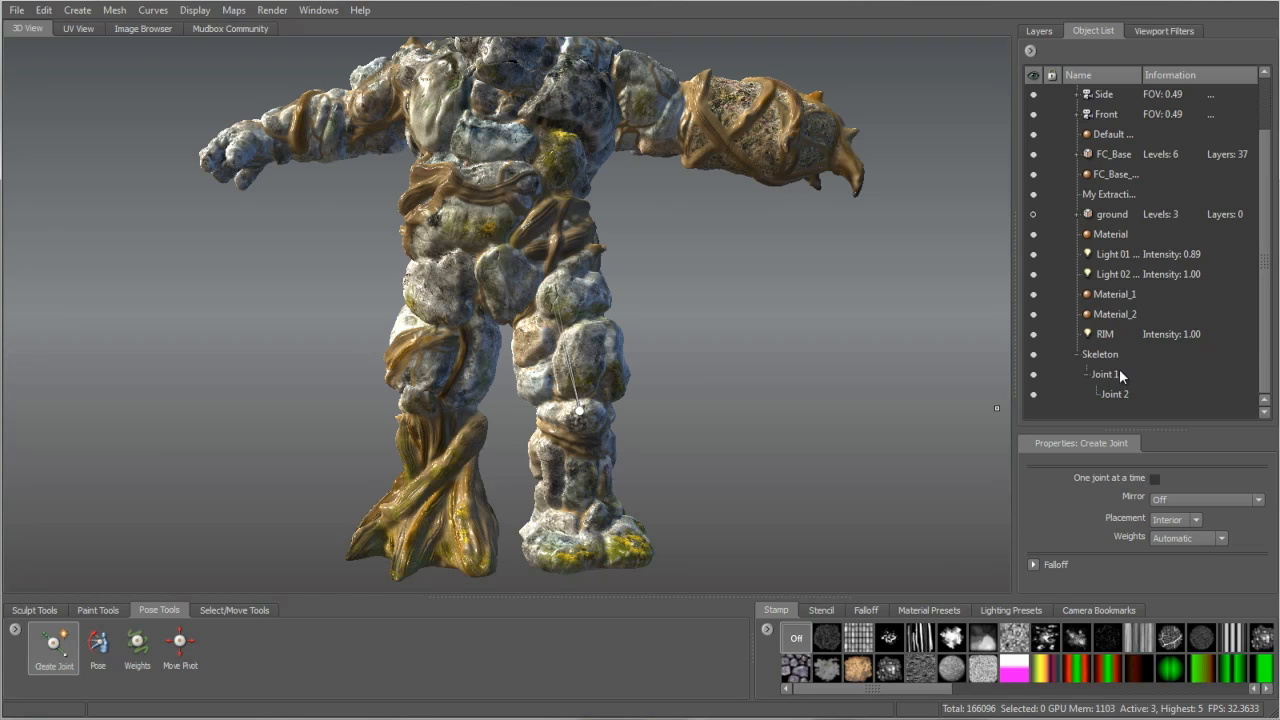
click(1076, 354)
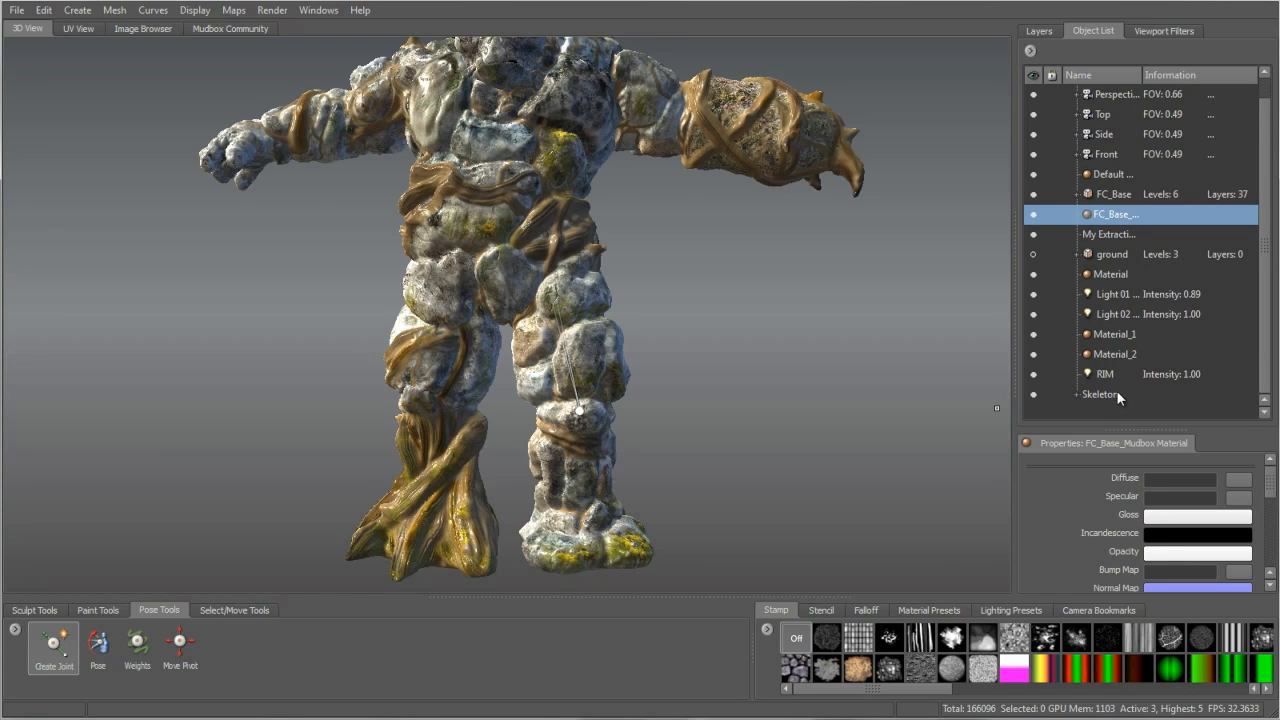
- Select the Skeleton in the Object List and check its pose options and saved poses
click(1112, 394)
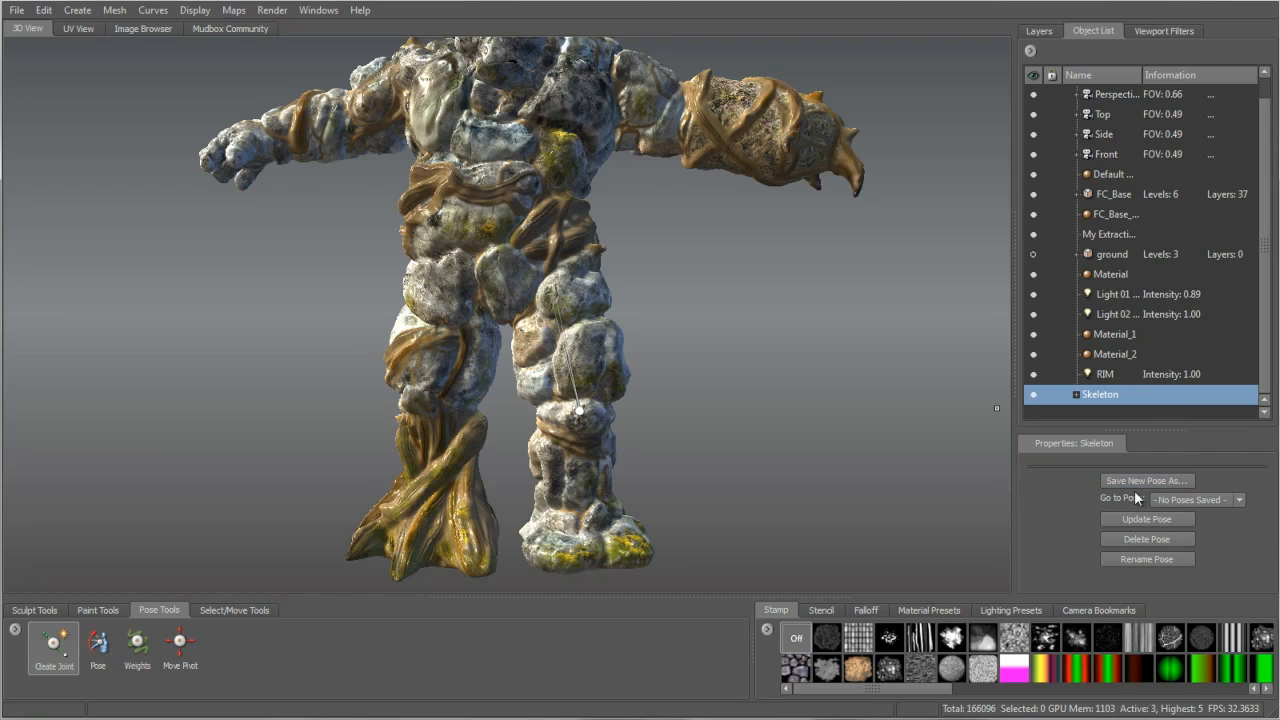
click(1240, 501)
click(1242, 506)
alt+right_drag(715, 342, 720, 304)
alt+middle_drag(720, 304, 727, 319)
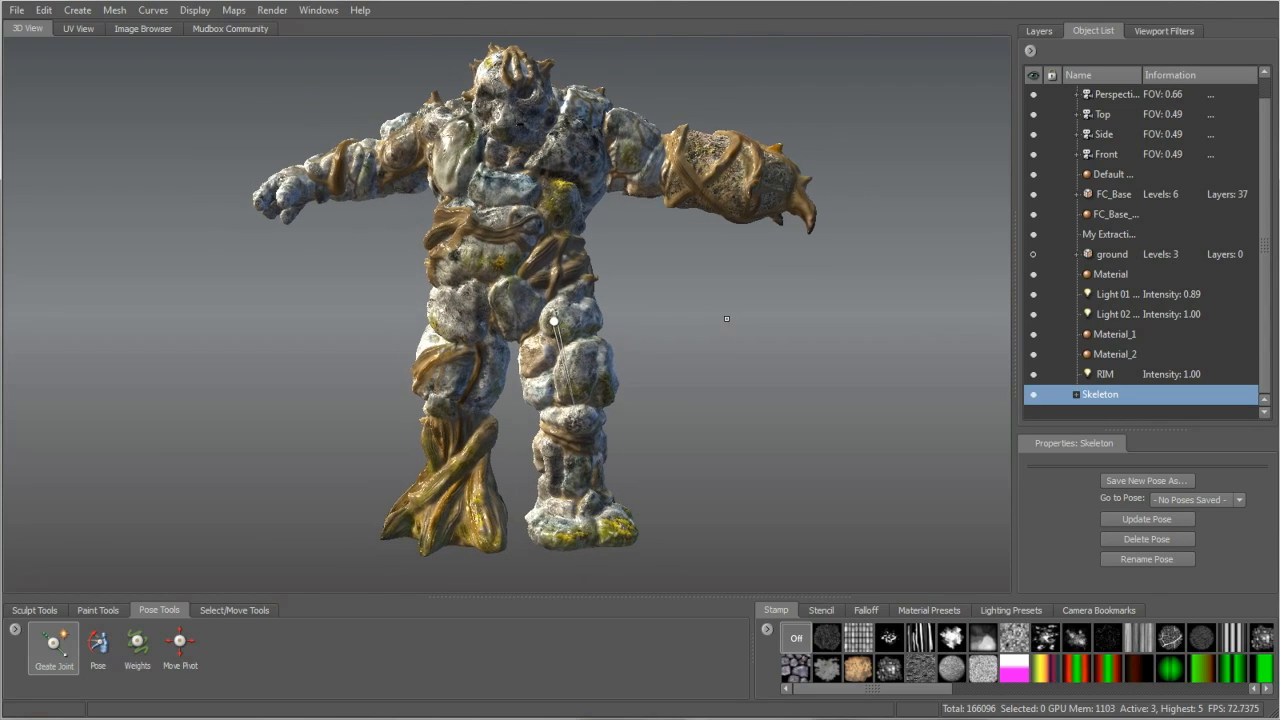
alt+drag(749, 350, 728, 352)
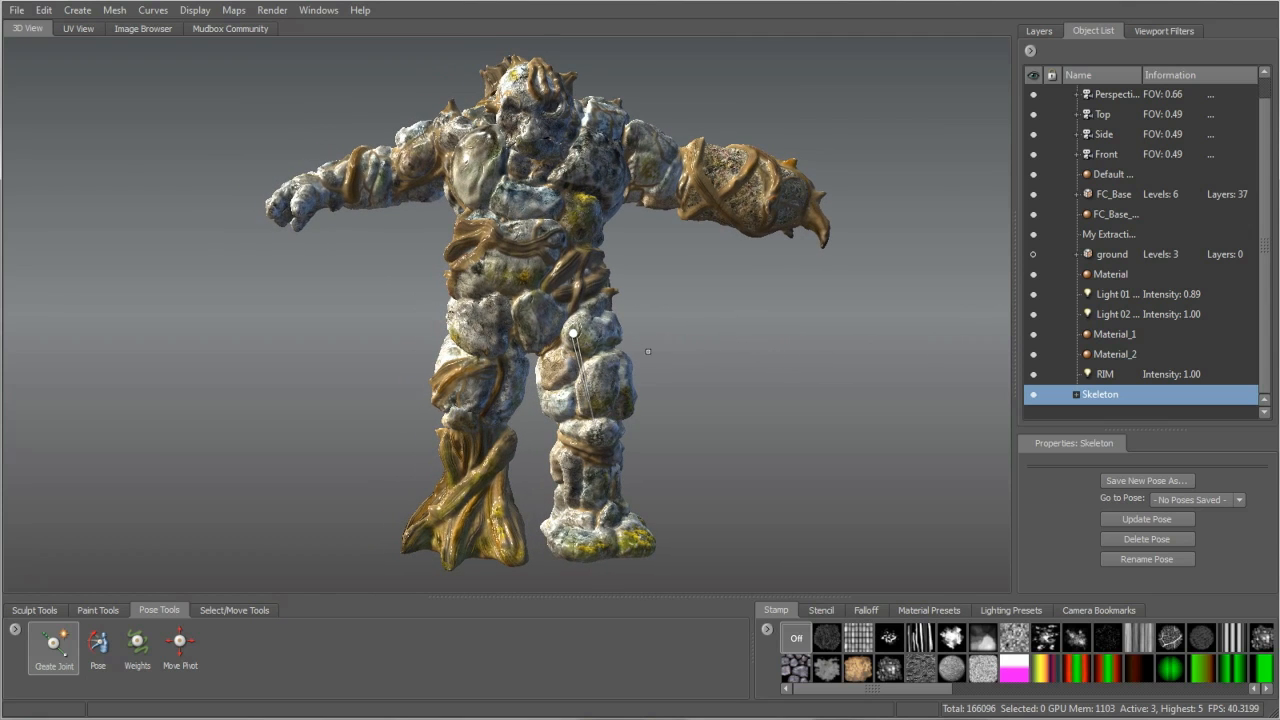